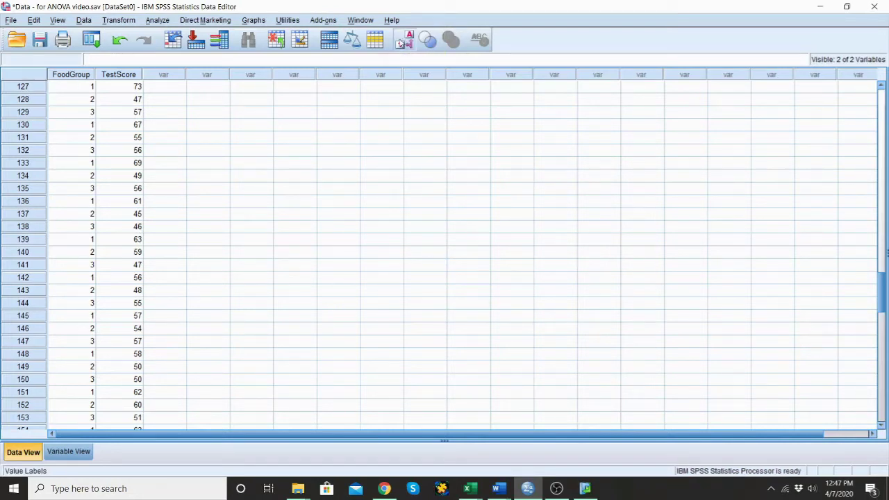
In Variable View, give FoodGroup the value label 1 = Broccoli Salad.
click(403, 44)
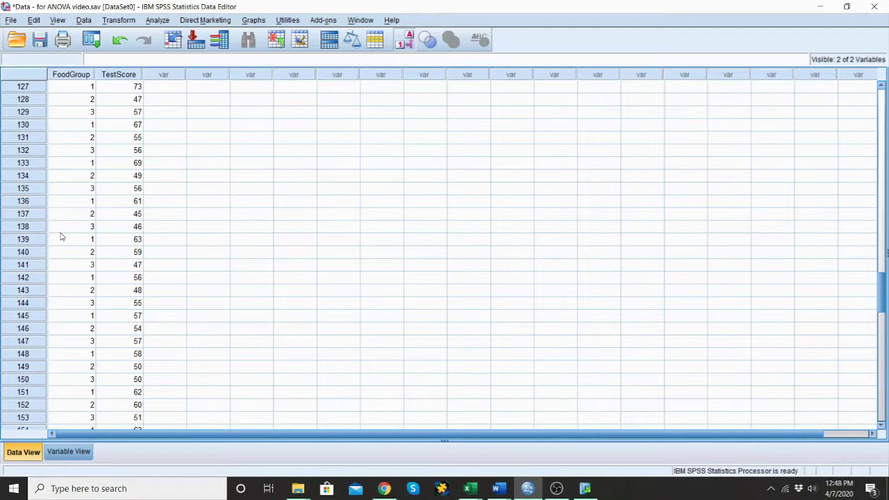
click(54, 452)
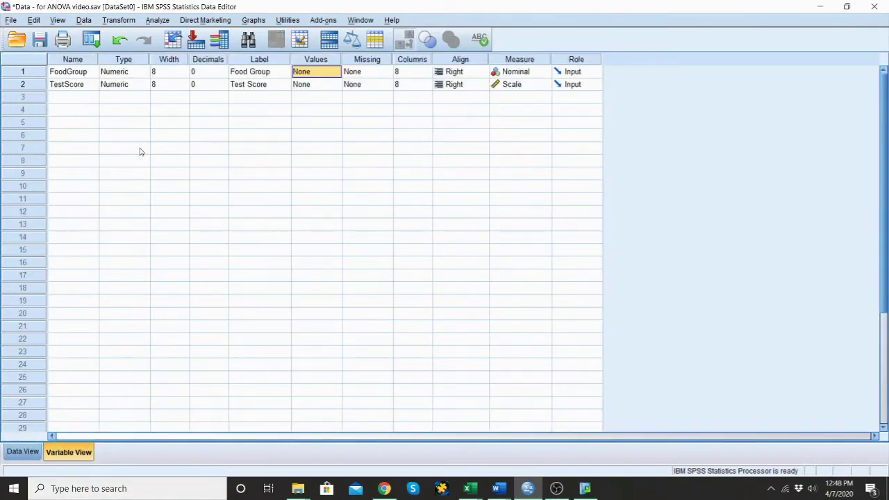
click(336, 72)
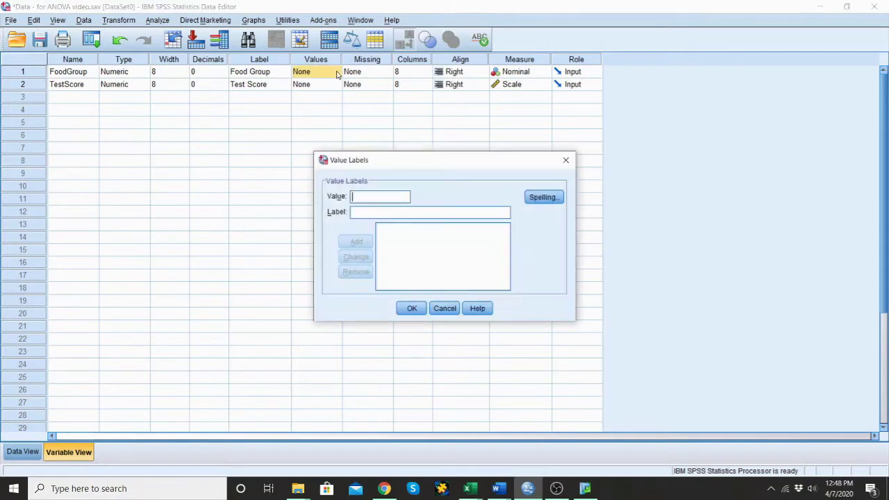
text(1)
click(360, 209)
text(Br)
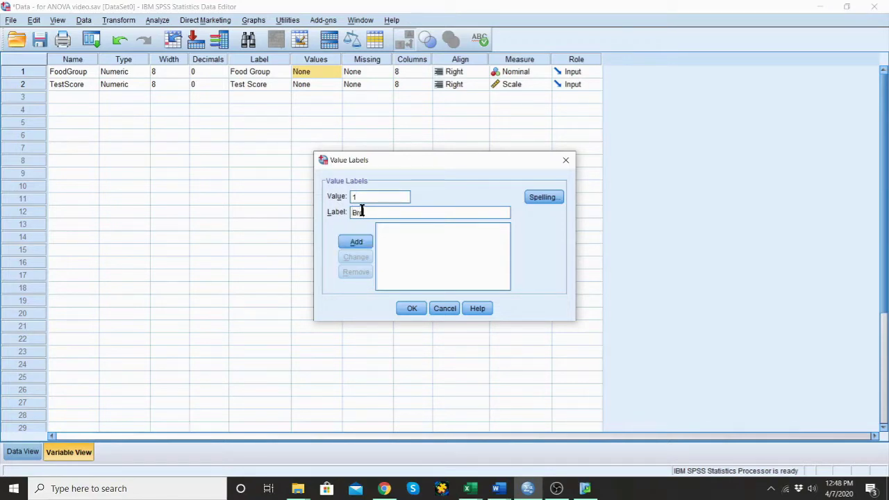
text(occoli Salad)
click(356, 242)
Add FoodGroup value labels 2 = Turkey Sandwich and 3 = Chocolate Cake.
click(353, 195)
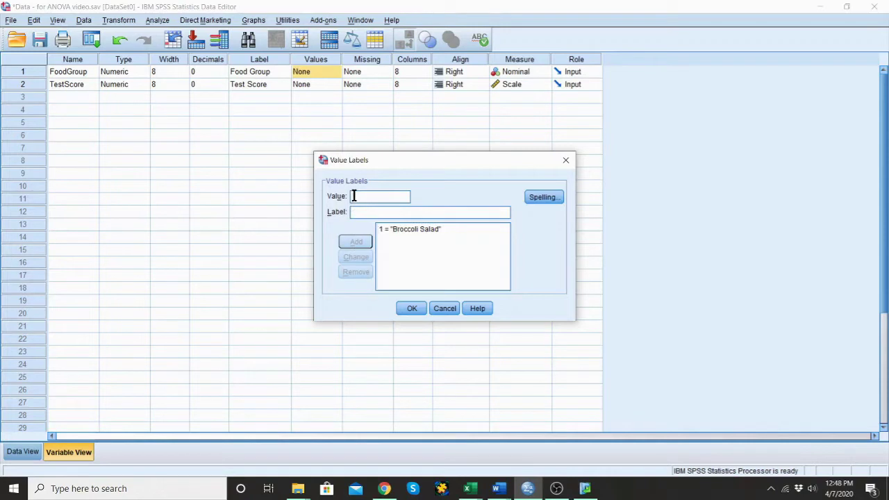
text(2)
click(354, 212)
text(Tu)
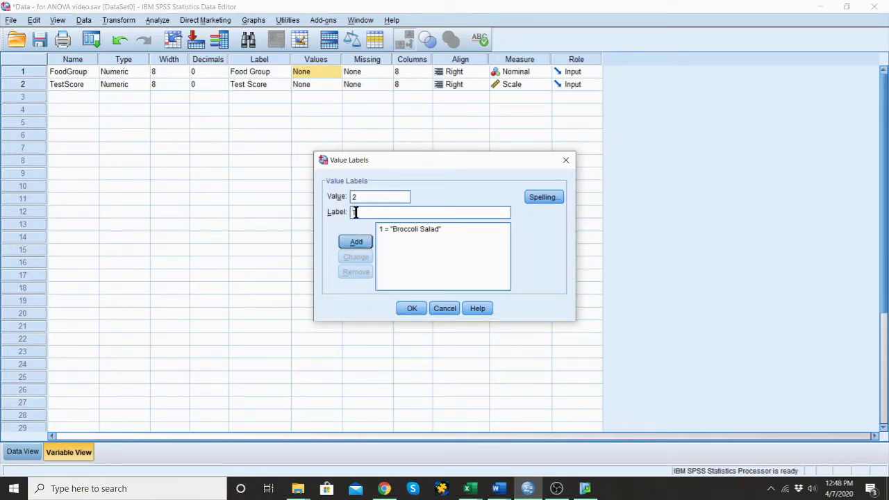
text(rkey Sandwich)
click(356, 241)
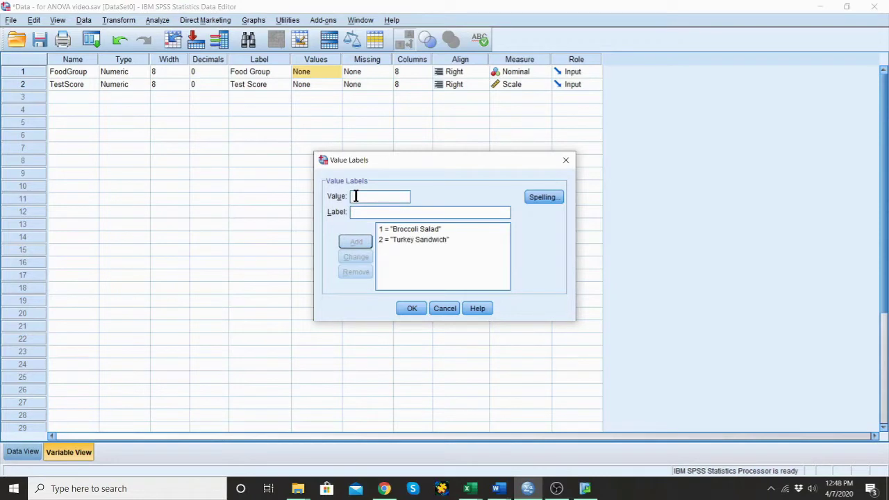
key(Tab)
text(Ch)
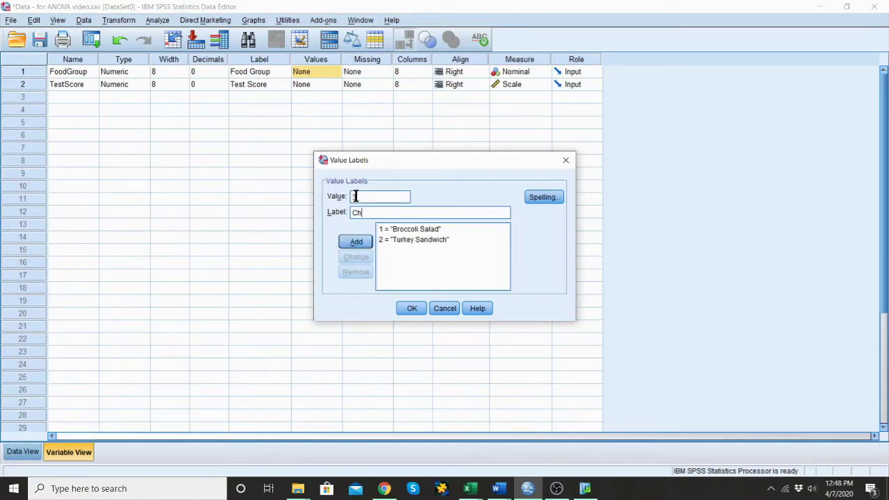
text(ocolate Cake)
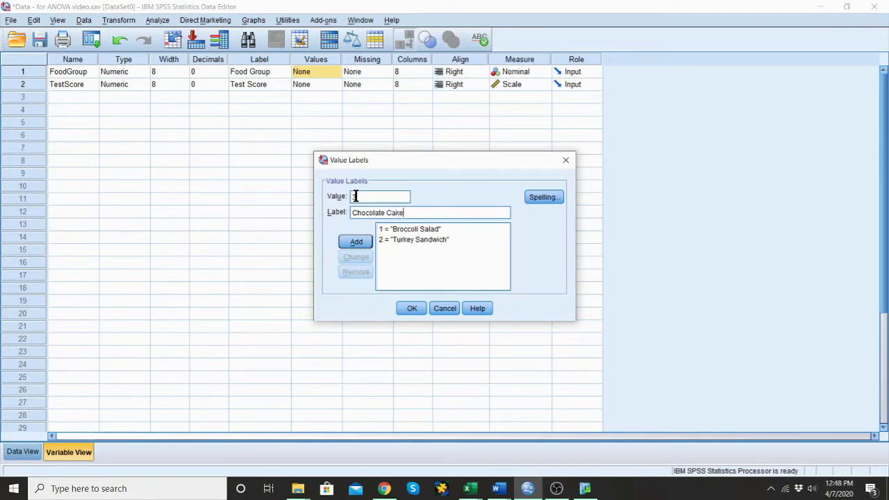
click(356, 241)
Confirm the labels, return to Data View showing FoodGroup codes, and open Analyze > Compare Means.
click(411, 308)
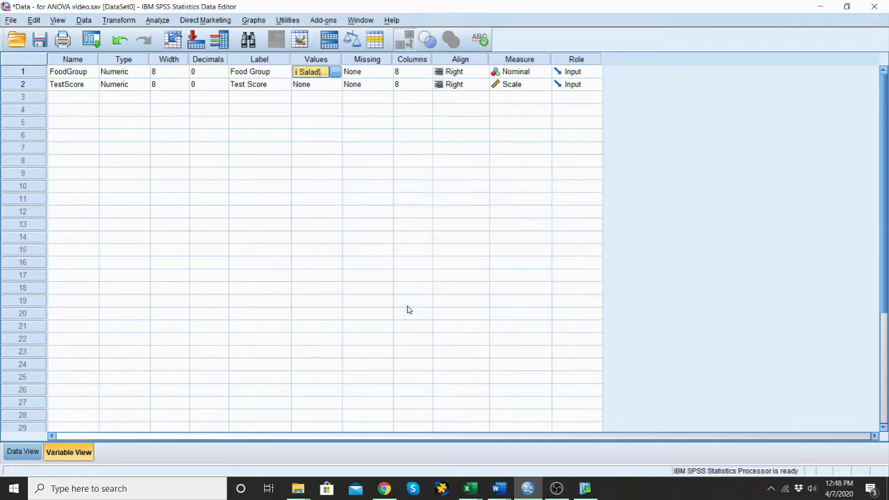
click(17, 451)
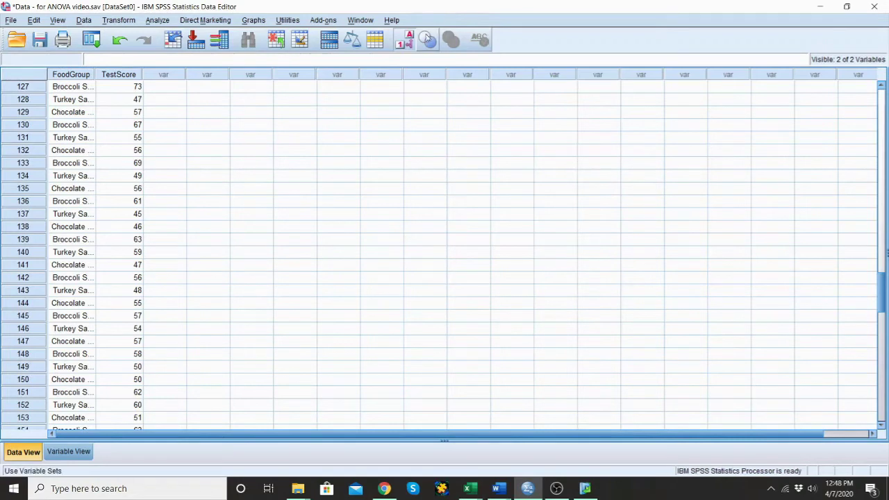
click(405, 41)
click(405, 41)
click(405, 41)
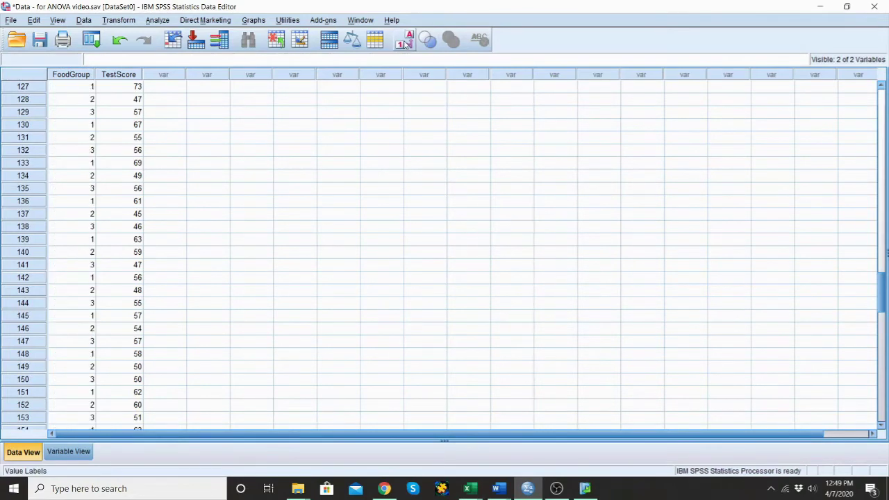
click(405, 42)
click(406, 42)
click(406, 42)
click(405, 42)
click(405, 42)
click(405, 42)
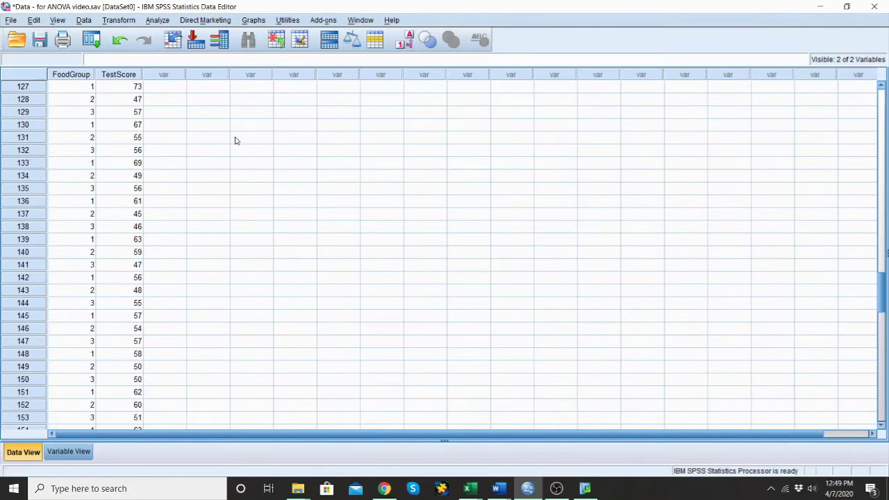
click(163, 23)
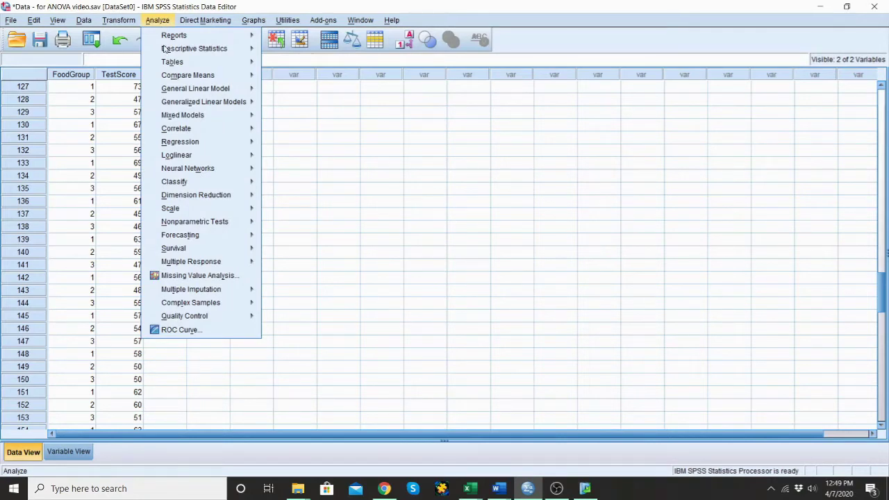
mouse_move(180, 82)
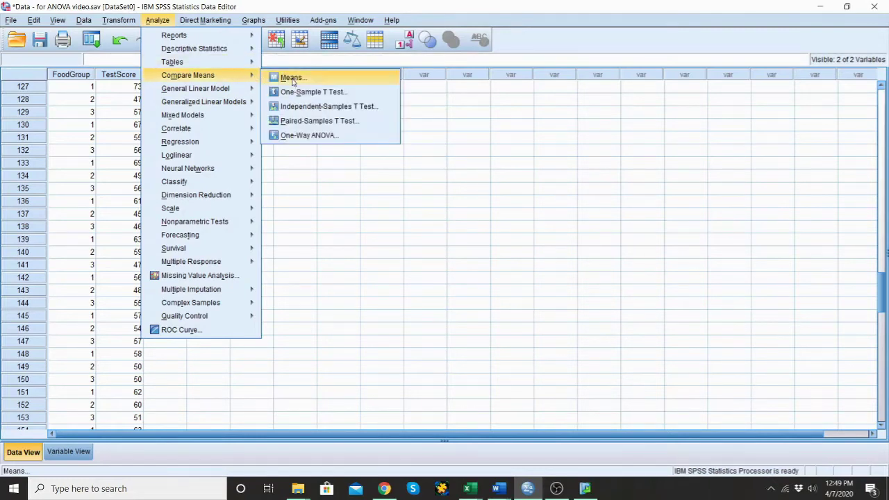
Start One-Way ANOVA with Test Score as dependent variable and Food Group as factor.
click(312, 137)
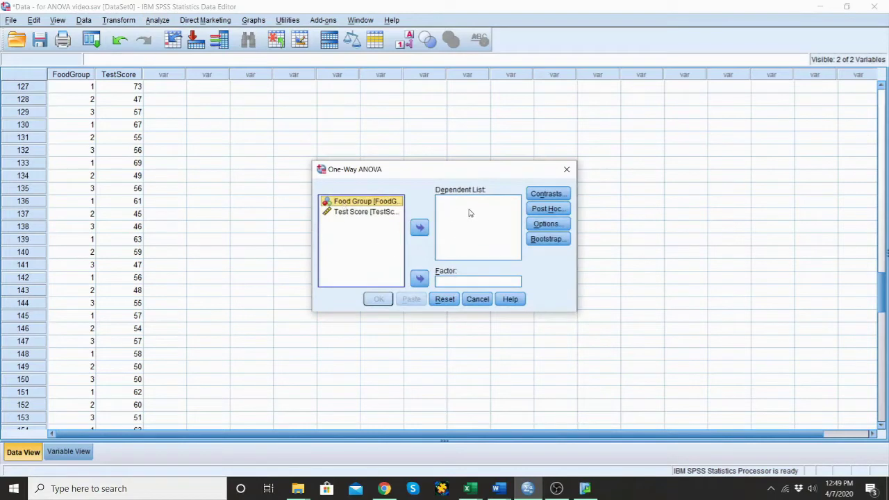
click(351, 214)
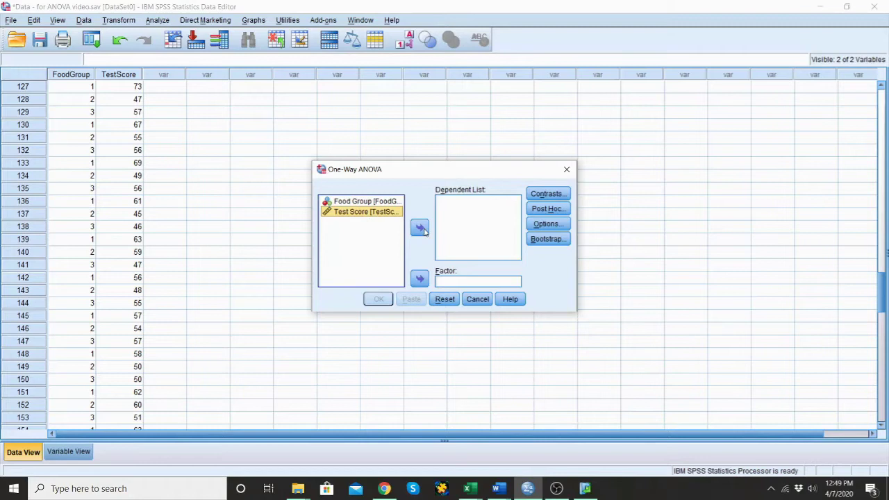
click(420, 228)
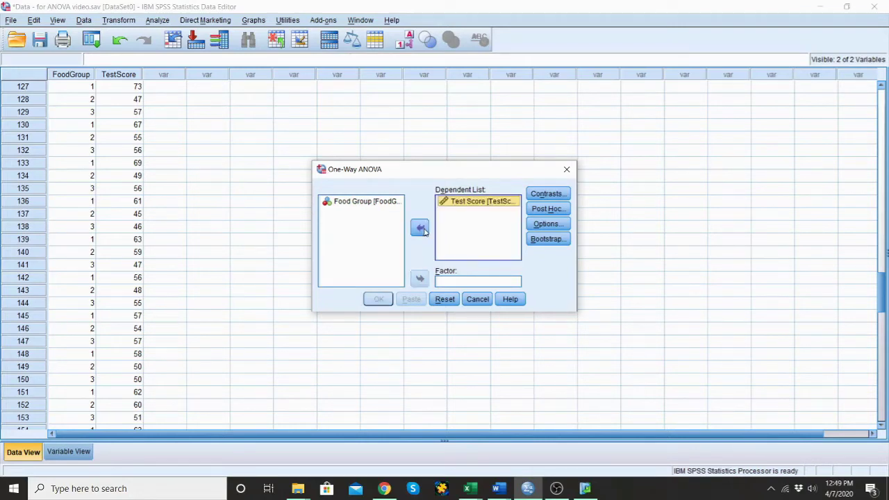
click(364, 204)
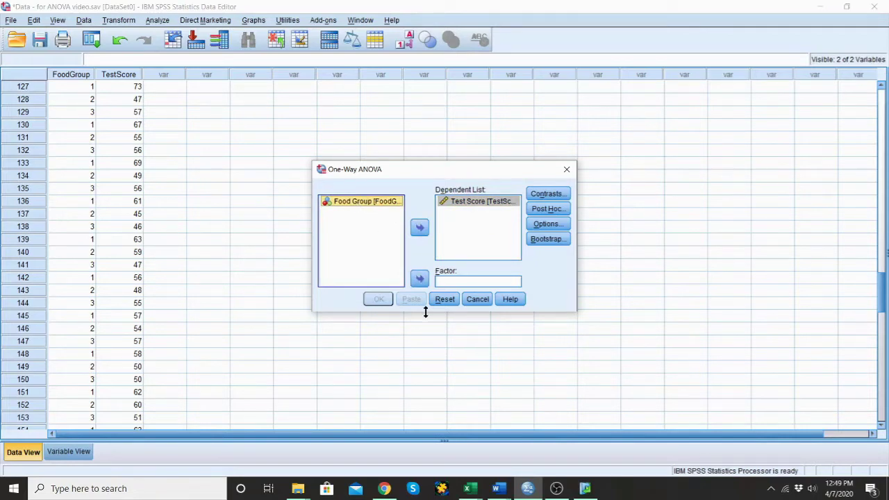
click(419, 278)
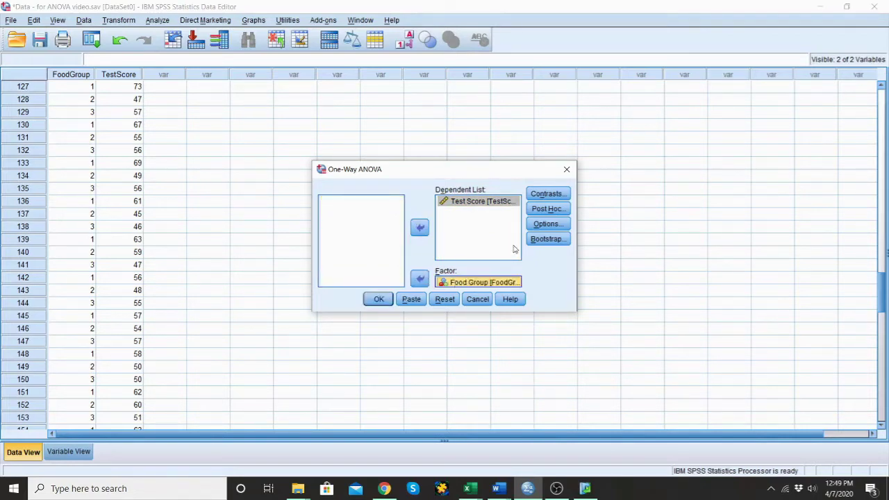
Select Tukey as the post hoc multiple comparison test.
click(549, 209)
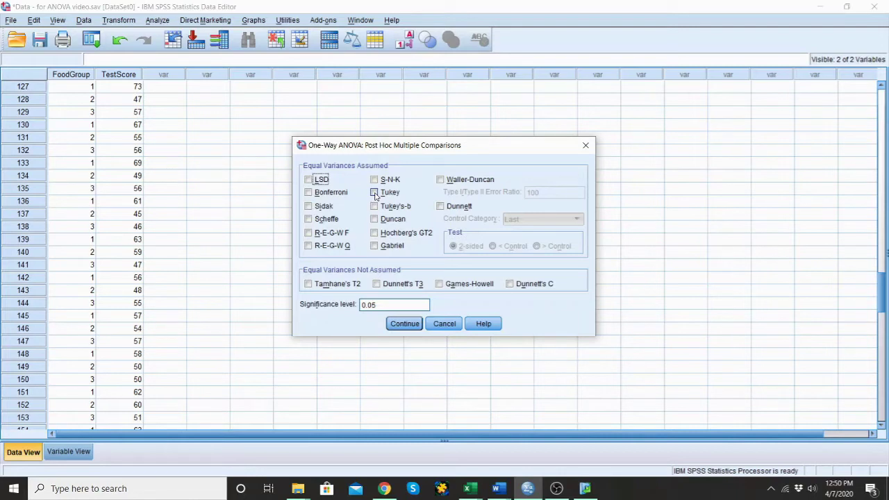
click(375, 195)
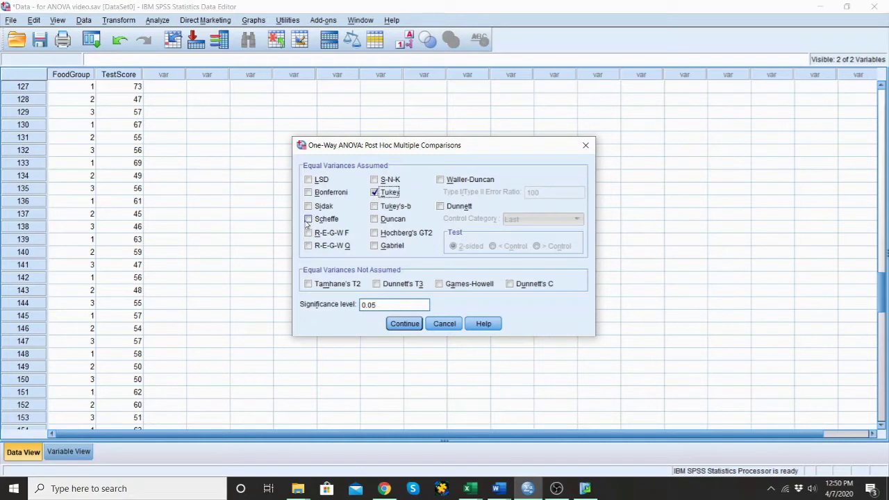
Confirm Tukey, then request Descriptive statistics and a Means plot in the ANOVA options.
click(402, 326)
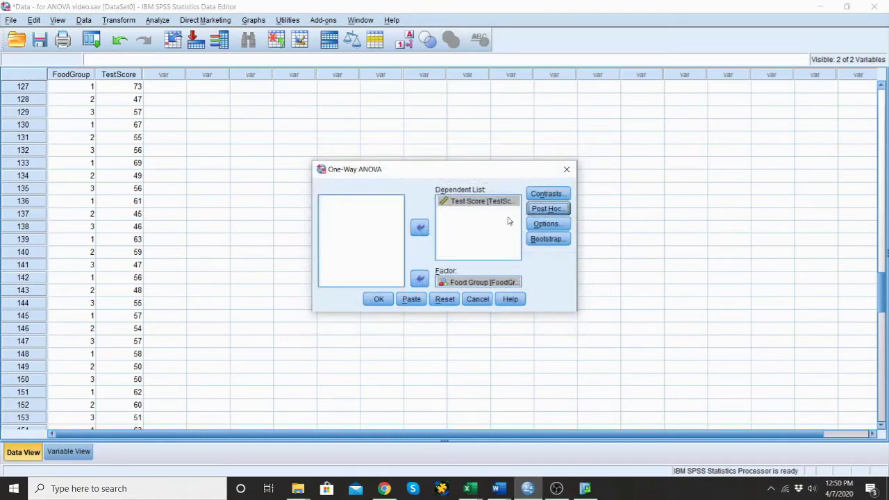
click(551, 225)
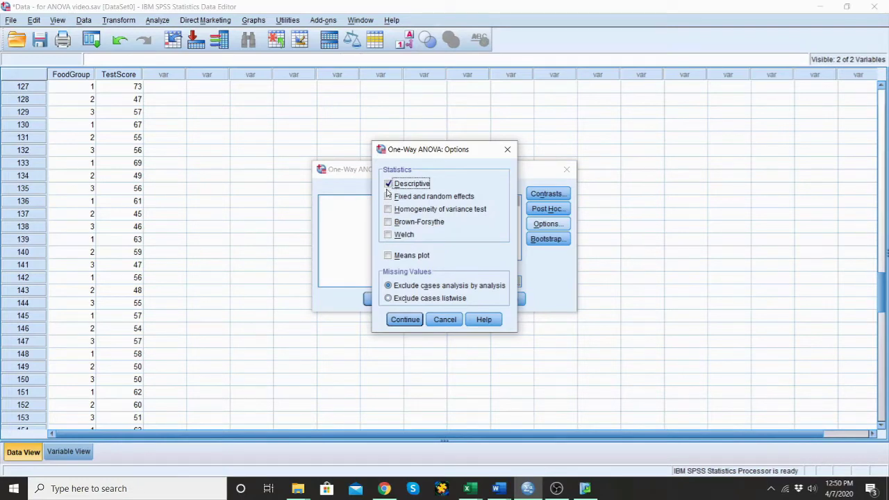
click(389, 256)
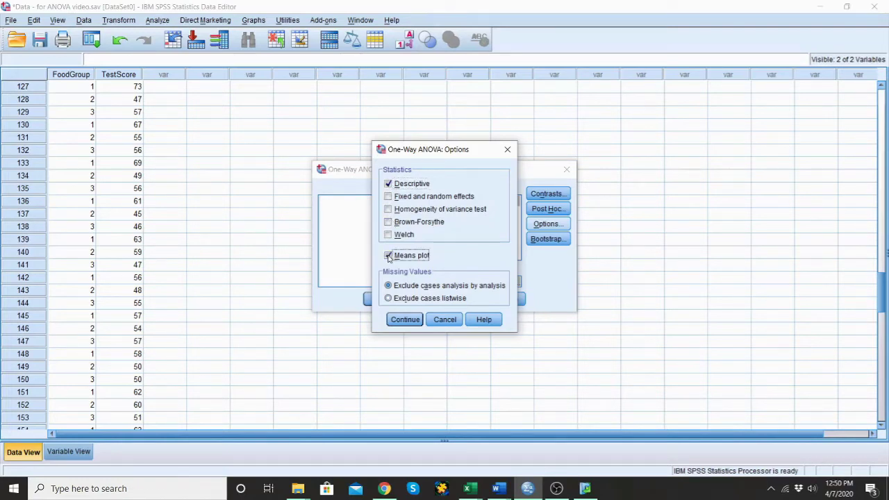
Run the ANOVA and review the Descriptives and ANOVA table (F = 3.466, Sig. = .033).
click(405, 320)
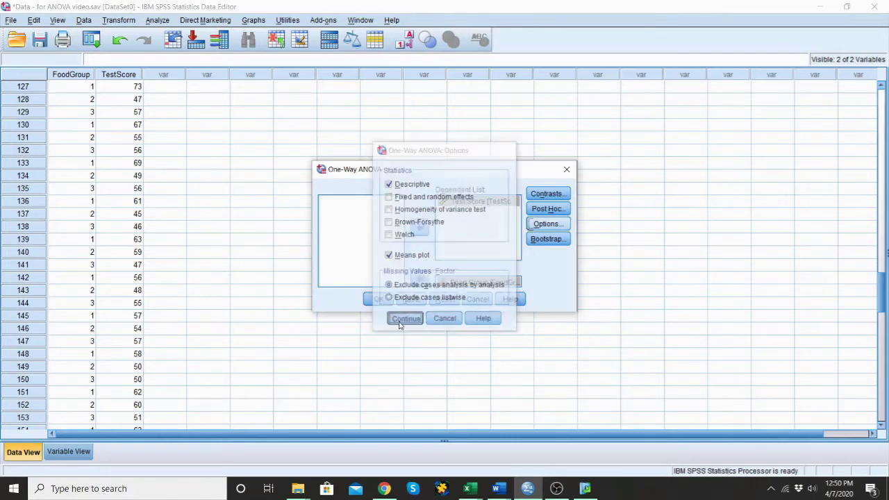
click(377, 299)
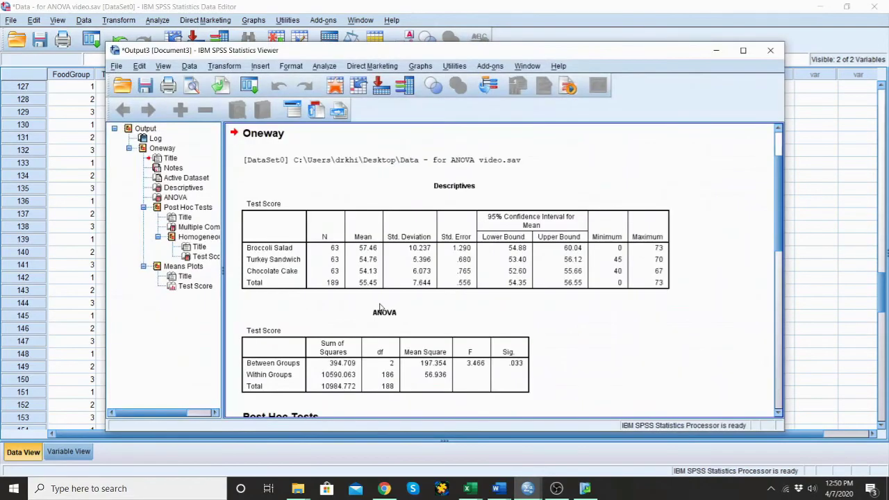
click(459, 281)
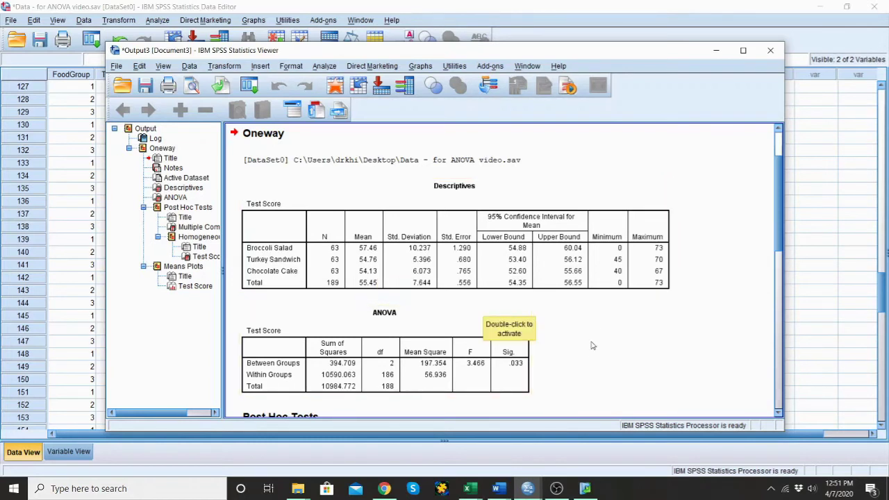
scroll(588, 347, down, 2)
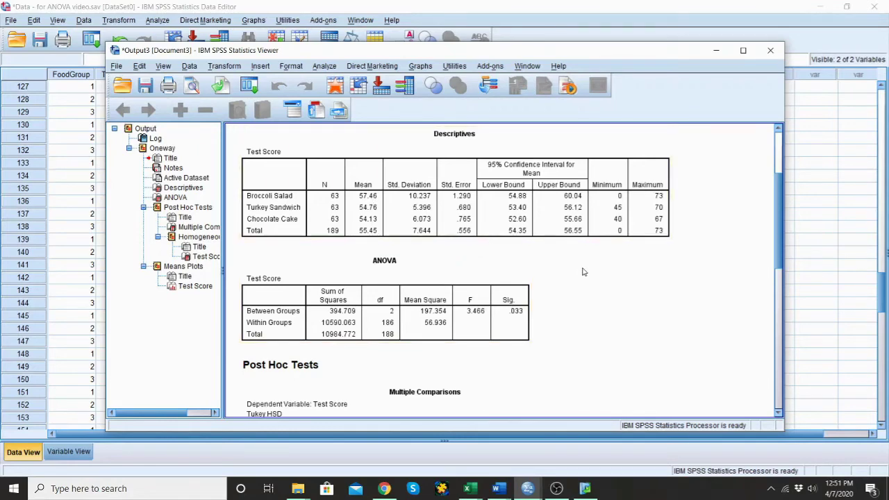
scroll(581, 285, down, 1)
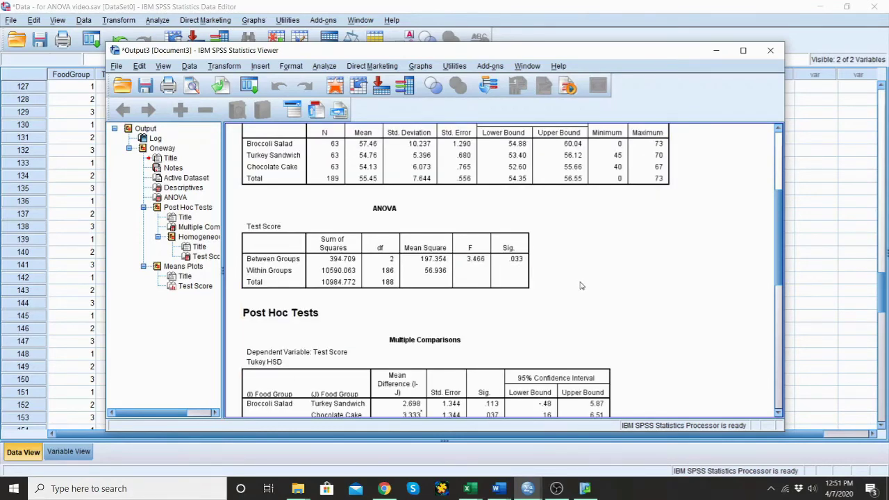
Scroll through the Tukey HSD Multiple Comparisons to the Homogeneous Subsets table.
scroll(581, 285, down, 2)
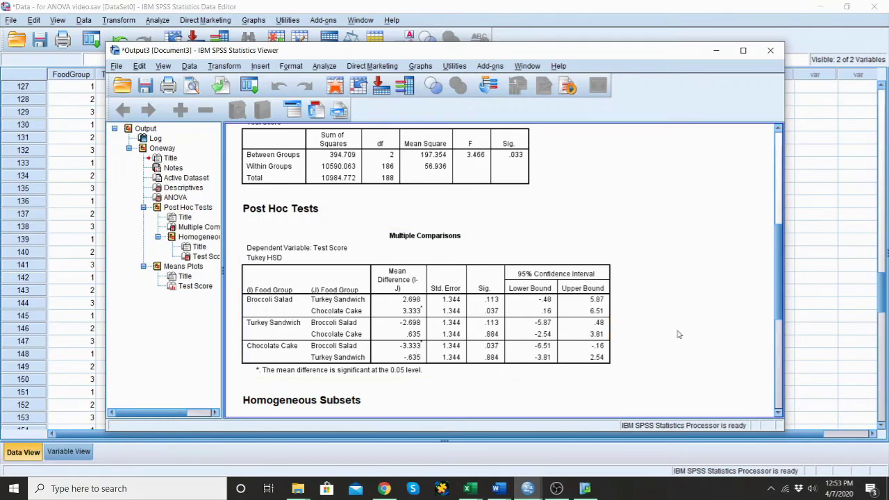
scroll(678, 335, down, 5)
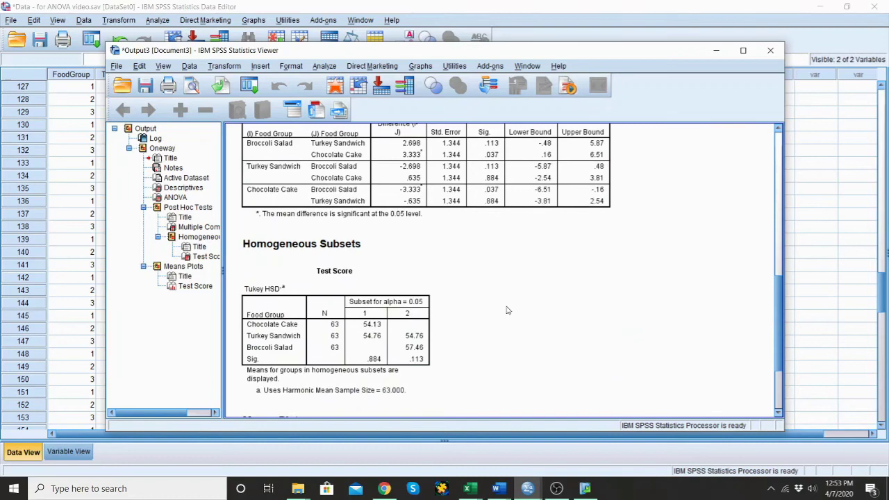
Scroll to the Means Plot of Test Score across Broccoli Salad, Turkey Sandwich and Chocolate Cake.
scroll(507, 310, down, 5)
scroll(507, 311, down, 5)
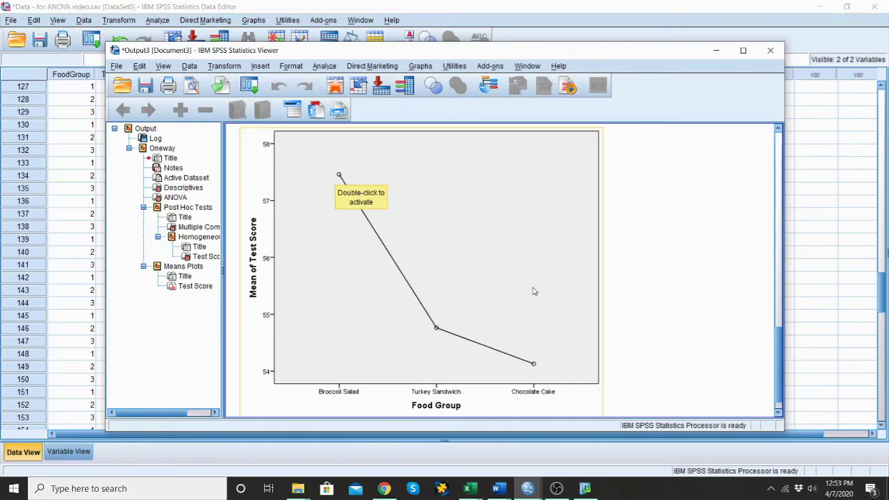
scroll(534, 292, up, 3)
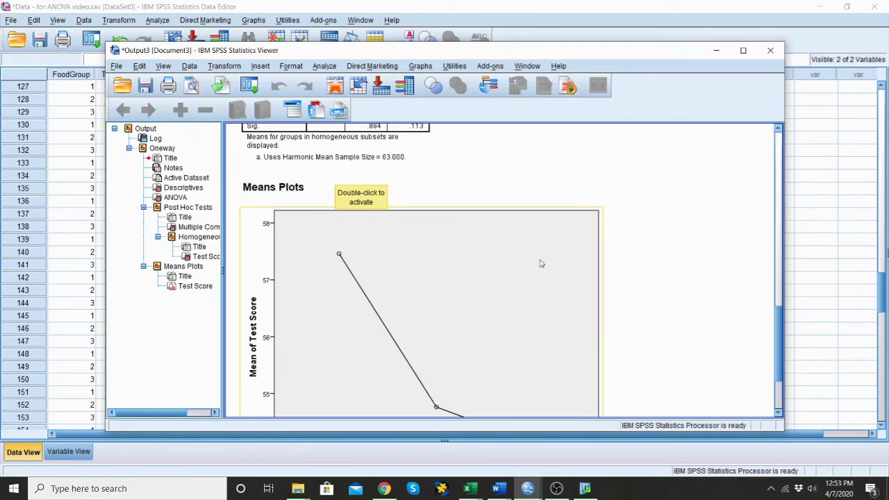
Set up Compare Means > Means with Test Score dependent and Food Group independent.
click(321, 67)
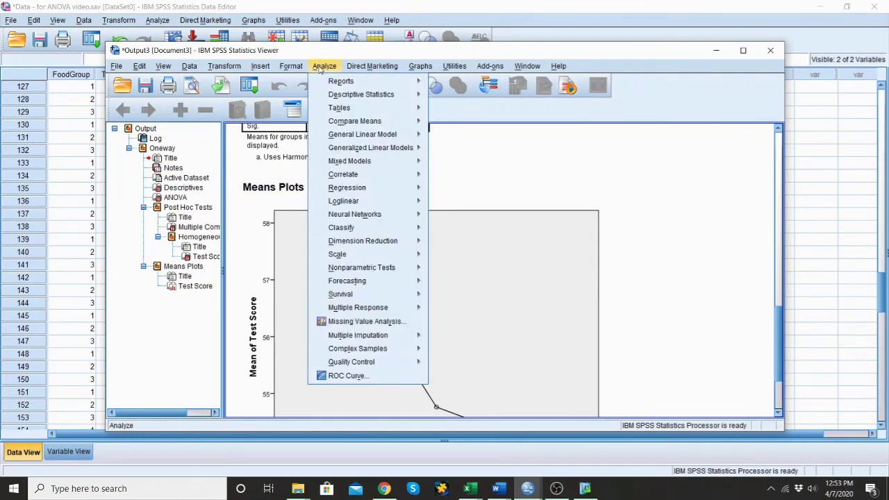
mouse_move(339, 125)
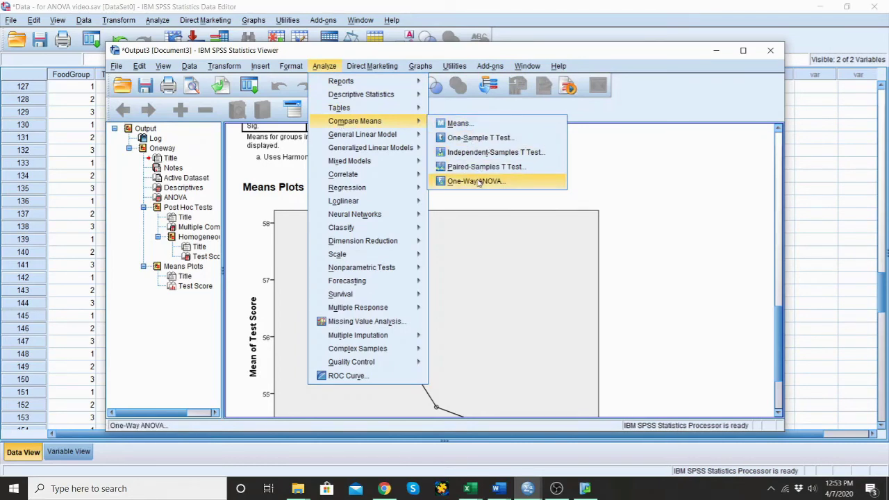
click(458, 124)
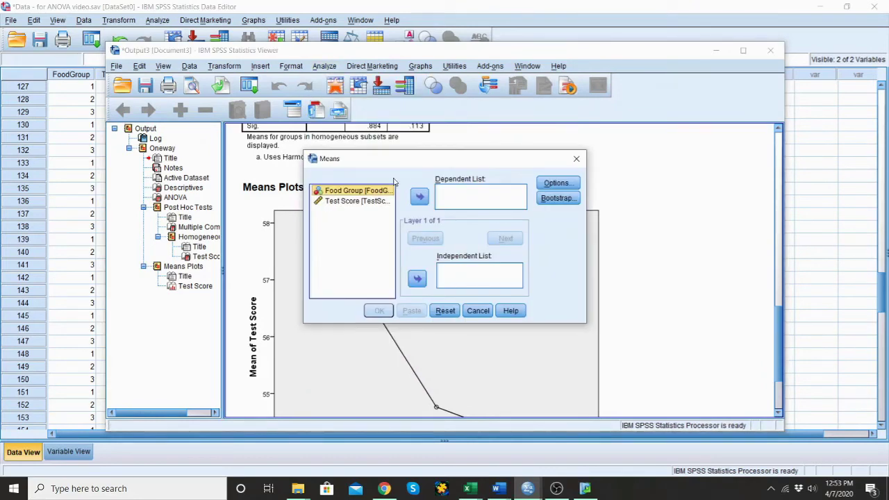
click(352, 203)
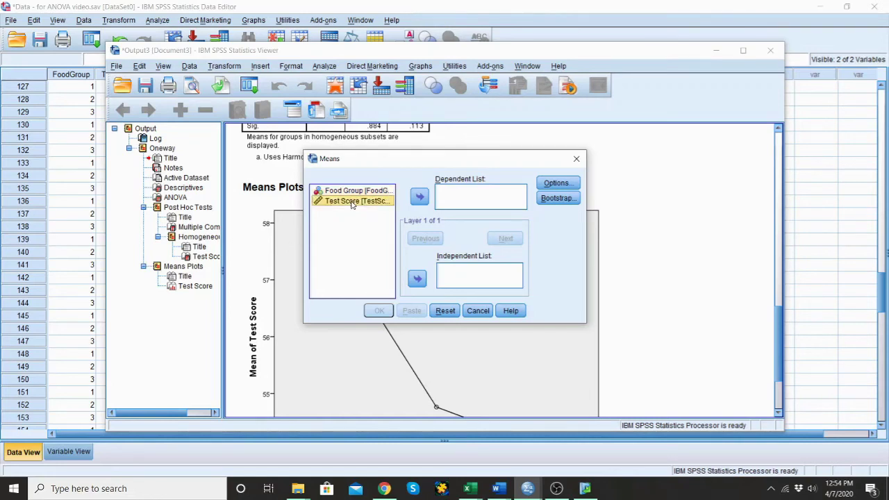
click(424, 199)
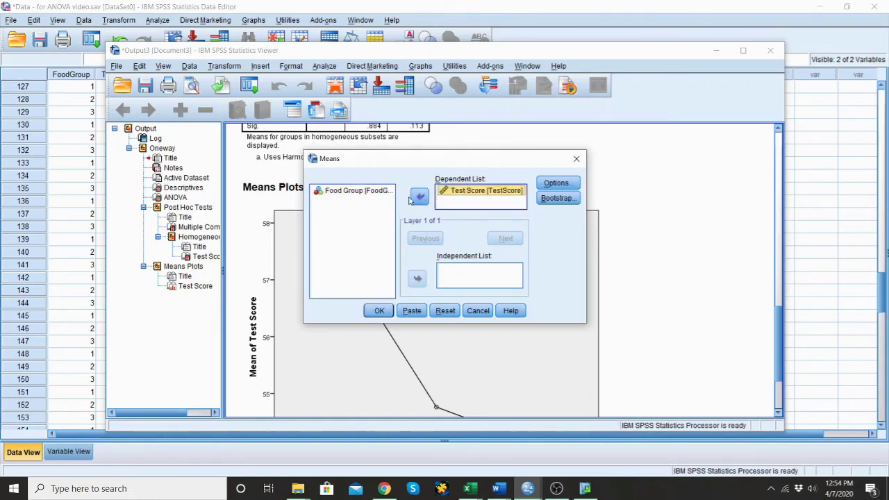
click(369, 196)
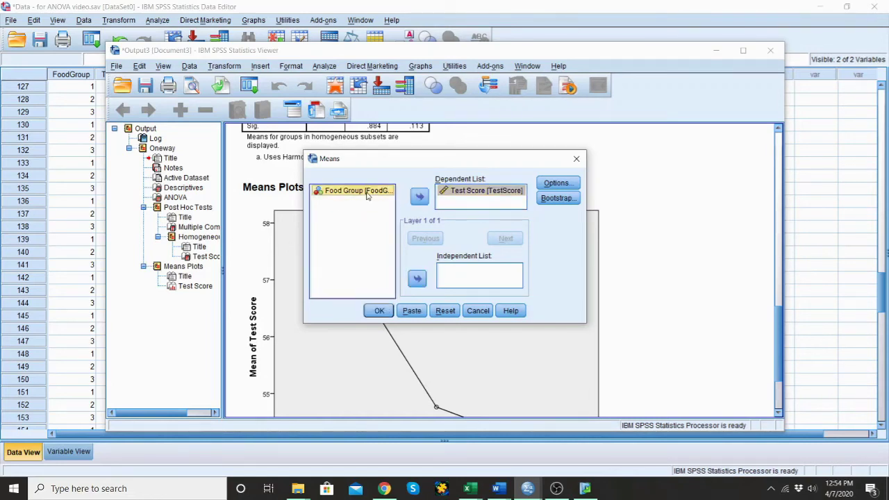
click(418, 278)
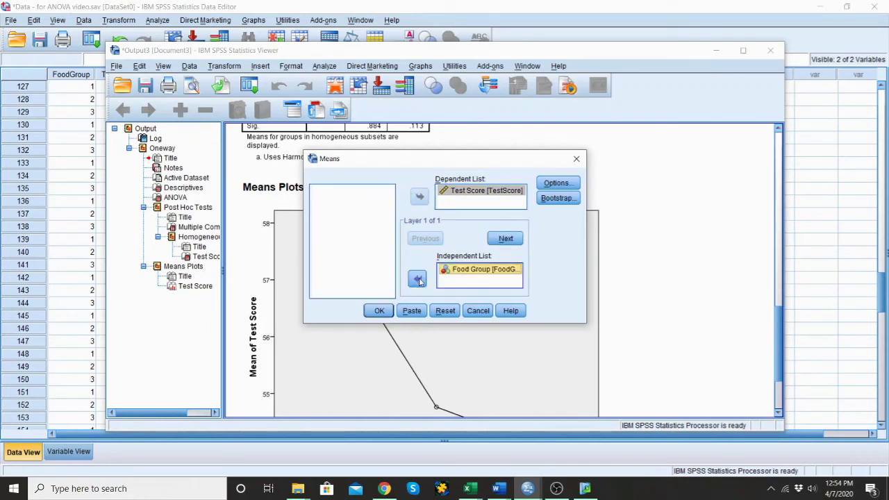
Request the Anova table and eta in Means options, then run the analysis.
click(547, 185)
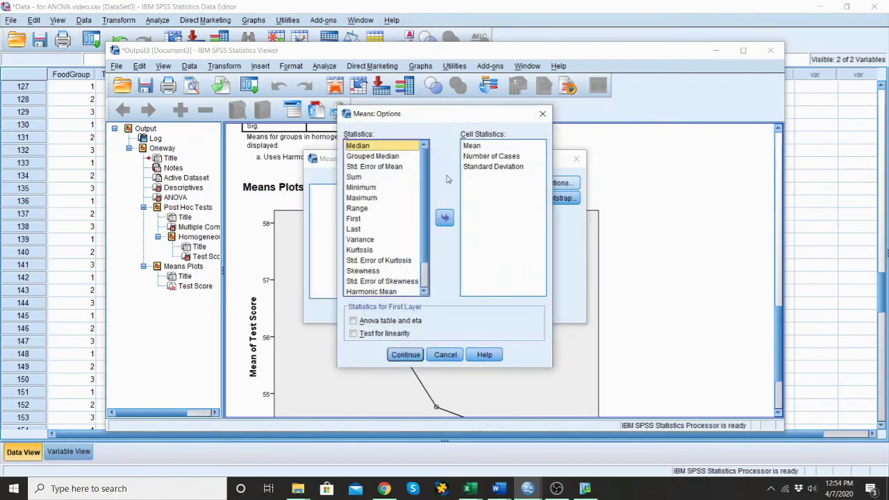
click(354, 321)
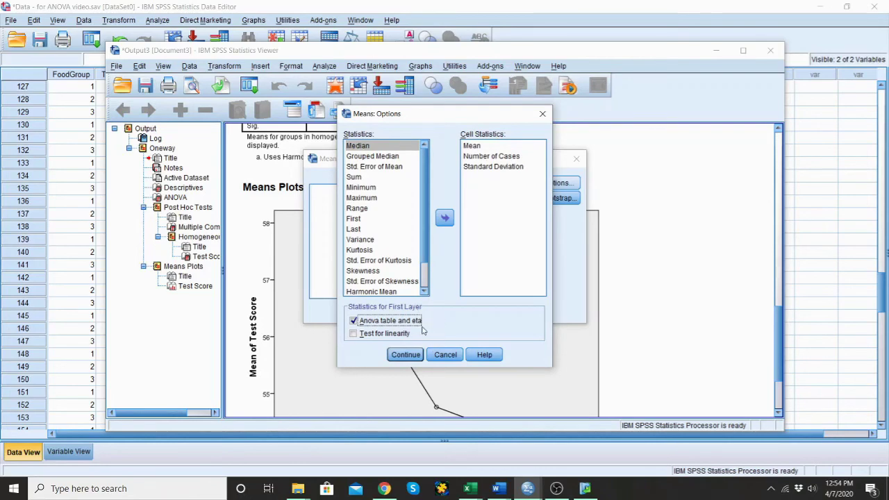
click(406, 354)
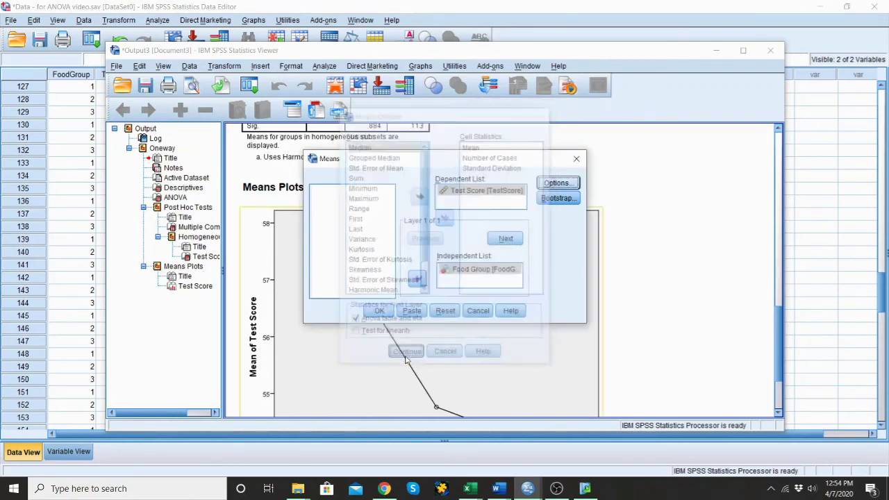
click(380, 311)
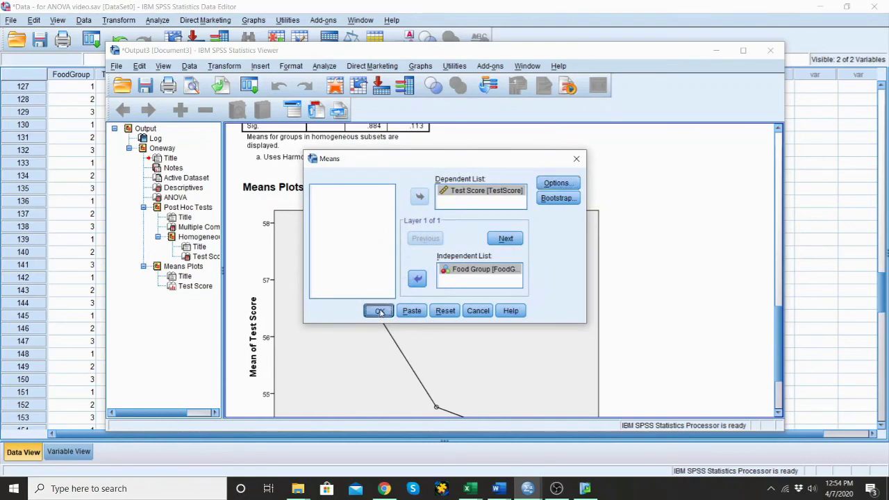
Review the Report and ANOVA Table down to Eta .190 and Eta Squared .036.
click(484, 236)
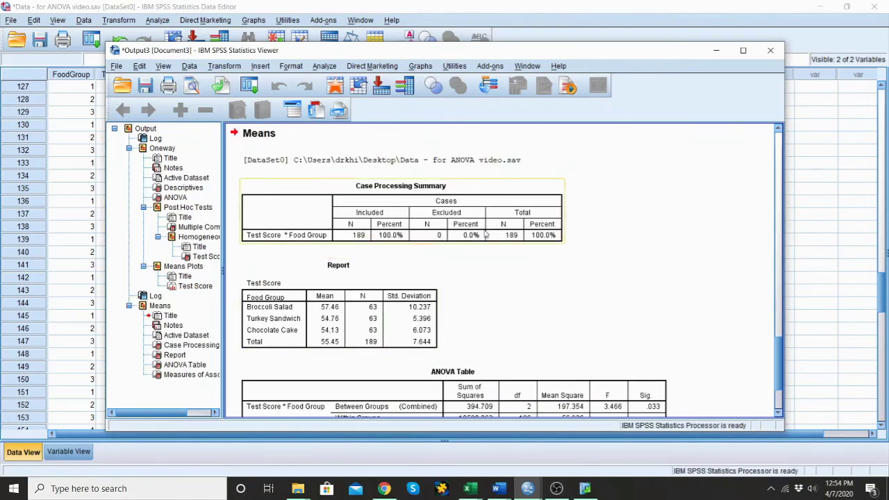
click(340, 306)
scroll(350, 217, down, 3)
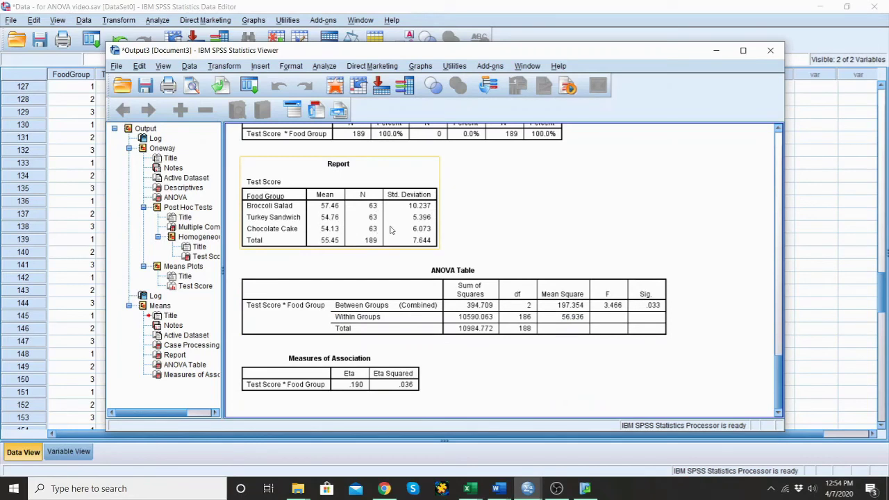
click(546, 221)
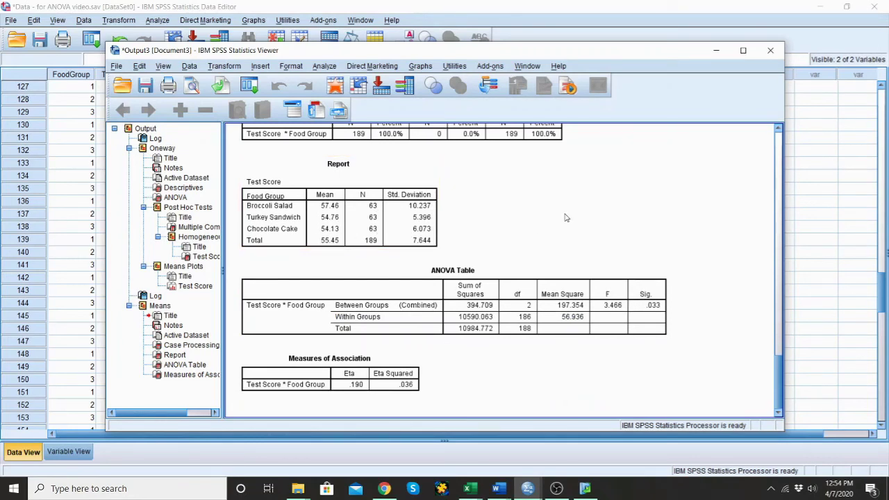
click(525, 275)
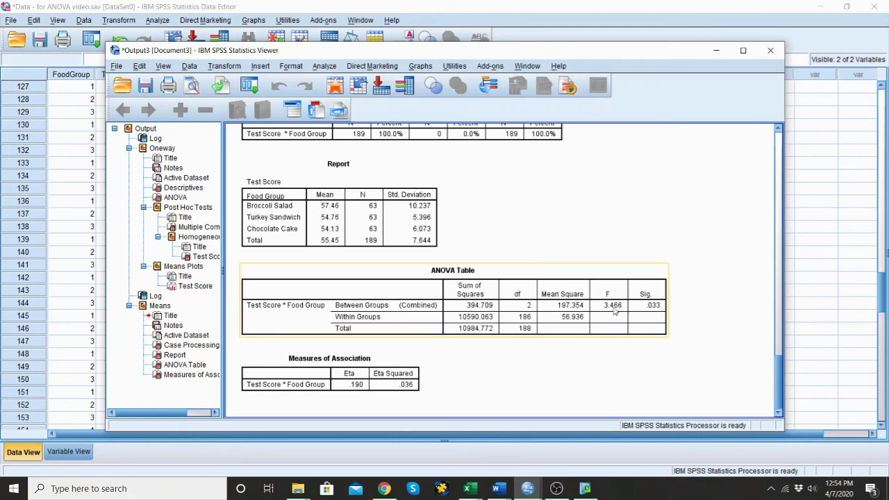
click(488, 346)
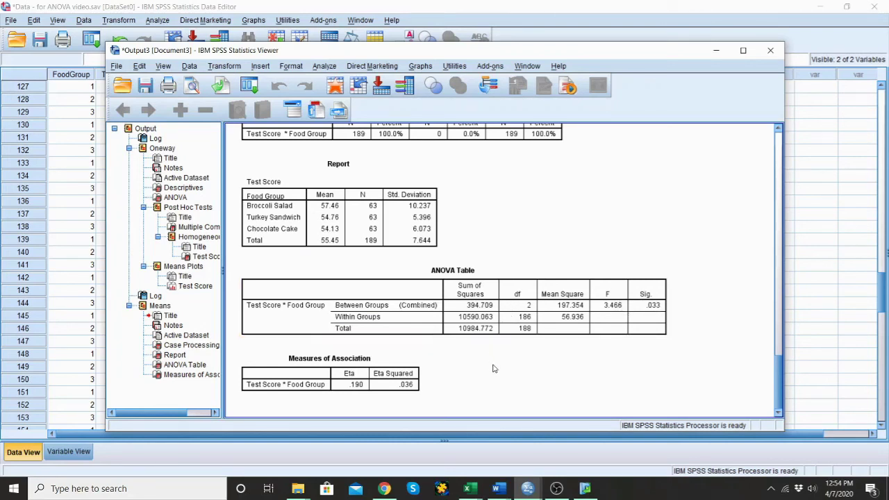